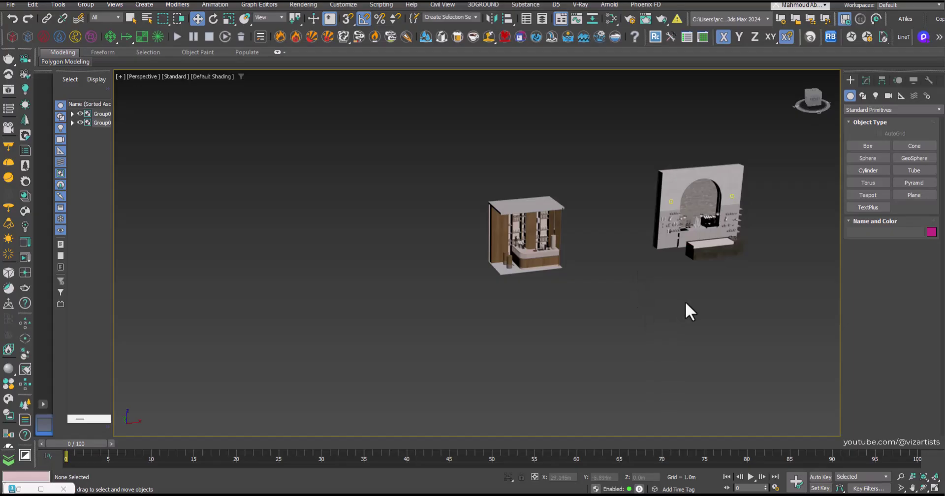
- Import the Dali chair and the Muto sofa from the Chaos Cosmos furniture library
middle_drag(581, 280, 622, 273)
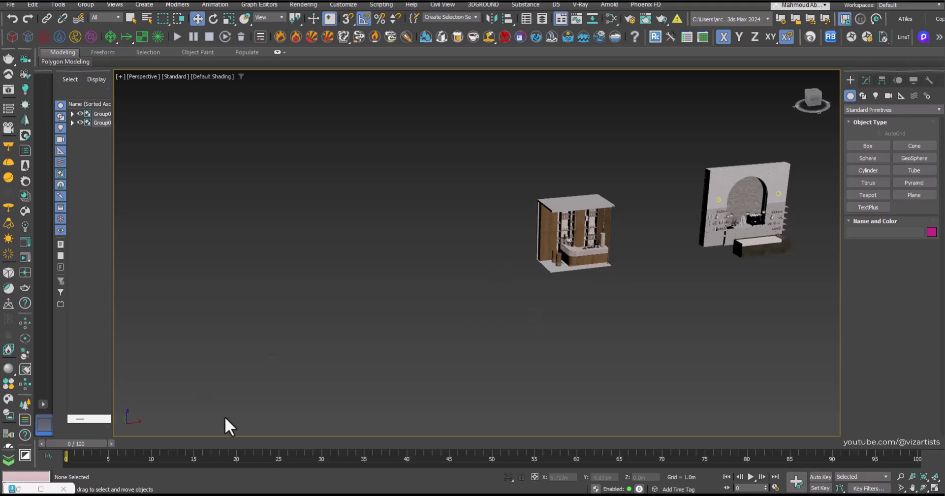
click(42, 404)
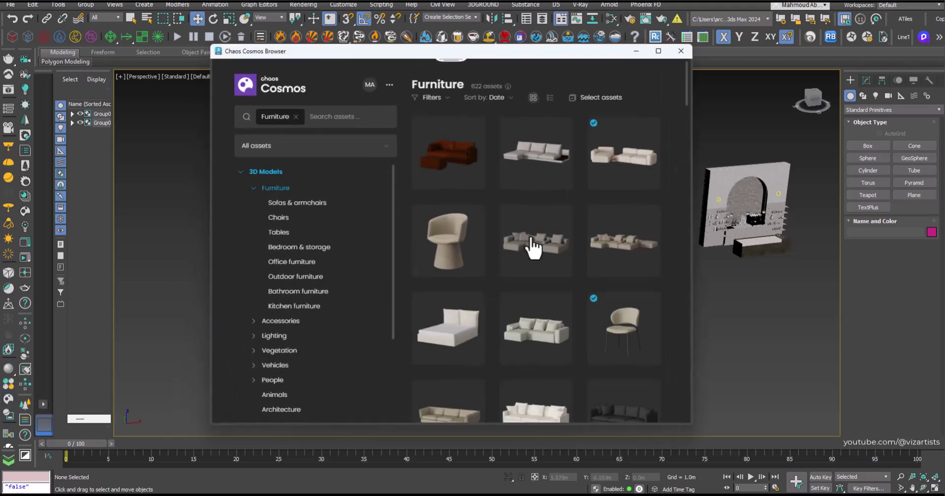
click(651, 304)
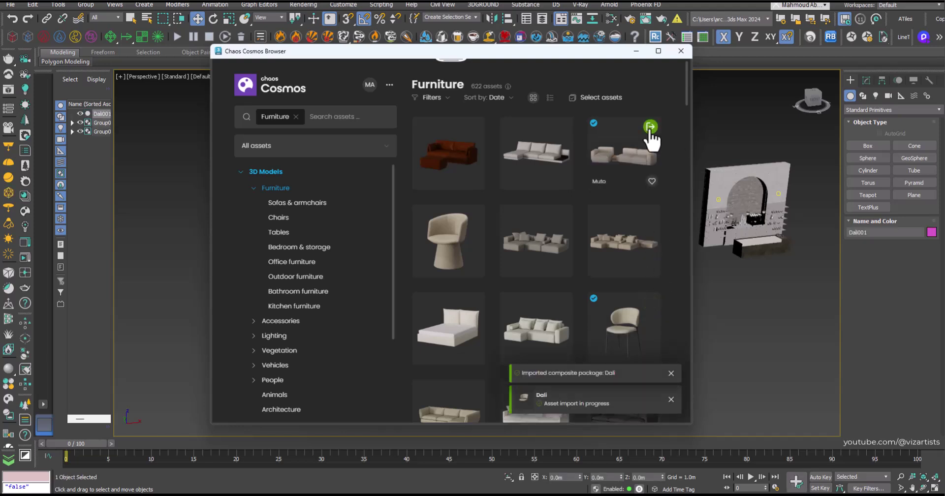
click(650, 128)
click(640, 51)
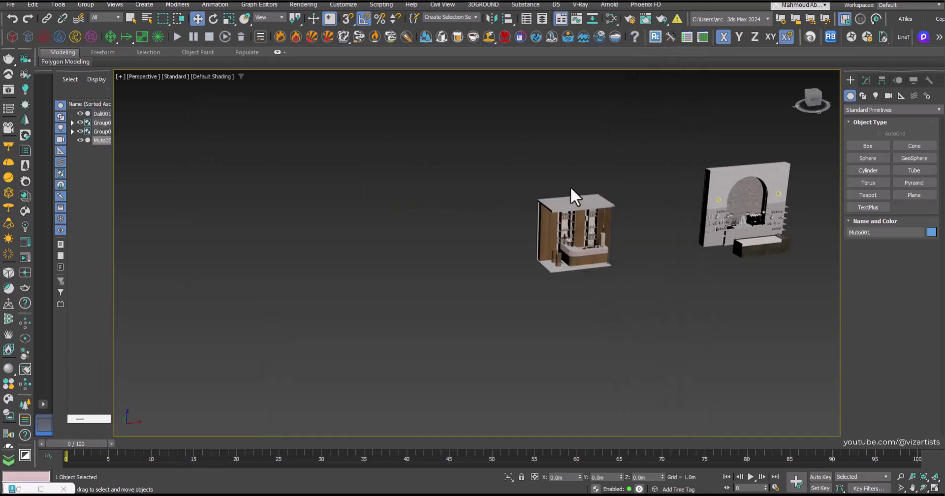
- Move the Muto sofa along X so it stands well apart from the Dali chair
scroll(510, 229, down, 5)
scroll(434, 246, up, 2)
drag(434, 247, 541, 244)
scroll(540, 243, up, 2)
alt+middle_drag(528, 244, 464, 271)
click(321, 253)
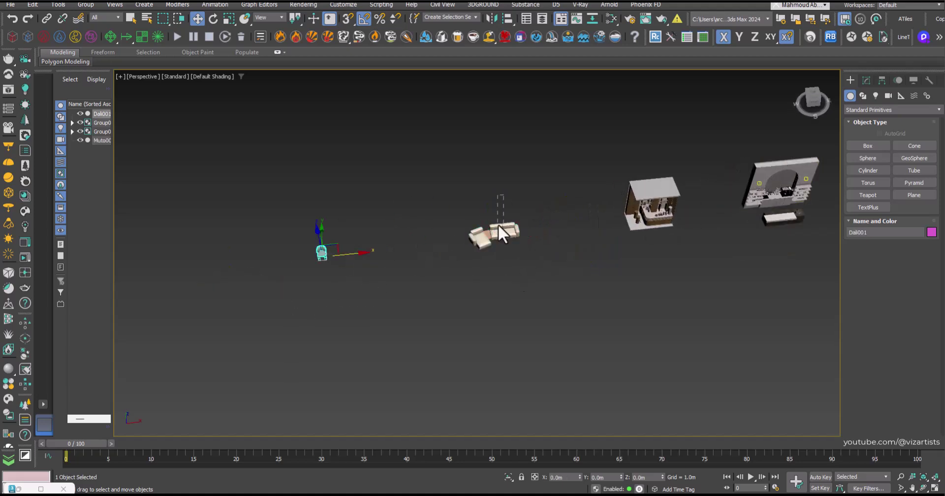
drag(515, 236, 476, 241)
- Set the Dali chair's V-Ray proxy preview type to show whole mesh
click(323, 253)
scroll(341, 246, up, 3)
scroll(342, 247, up, 2)
middle_drag(341, 246, 376, 268)
click(866, 80)
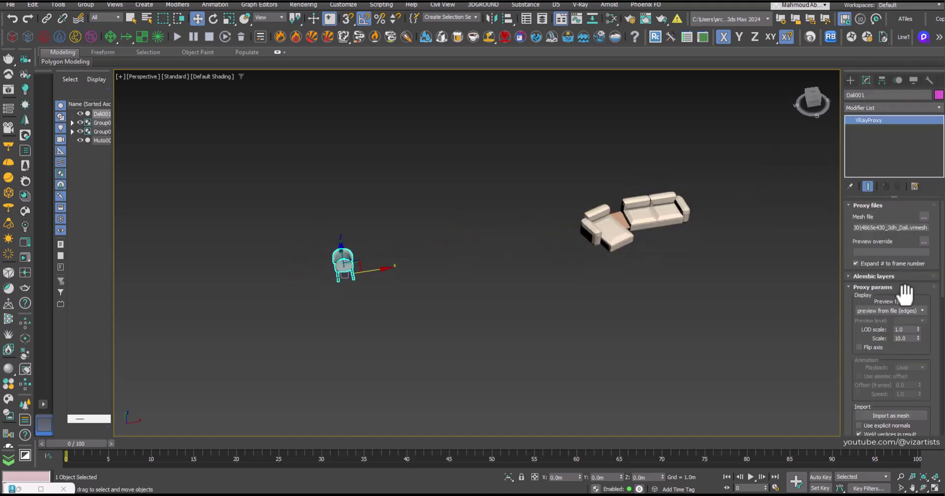
click(902, 310)
click(887, 347)
- Set the Muto sofa's V-Ray proxy preview type to show whole mesh
click(678, 220)
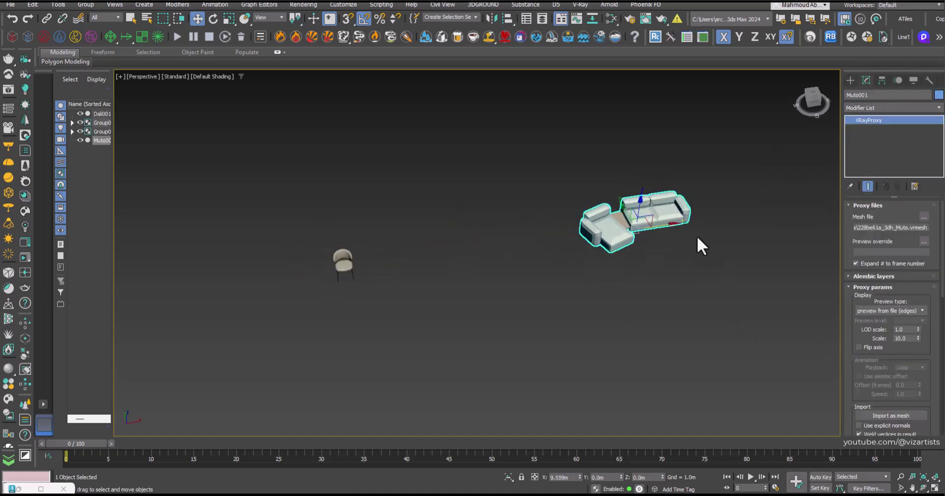
click(886, 310)
click(882, 354)
click(711, 339)
click(610, 241)
middle_drag(565, 219, 575, 203)
scroll(350, 245, up, 4)
- Launch the 3D for CAD script and place its dialog in the free area beside the chair
click(349, 246)
key(z)
alt+middle_drag(487, 259, 504, 234)
scroll(504, 234, down, 2)
middle_drag(696, 259, 541, 274)
scroll(487, 291, down, 2)
click(542, 273)
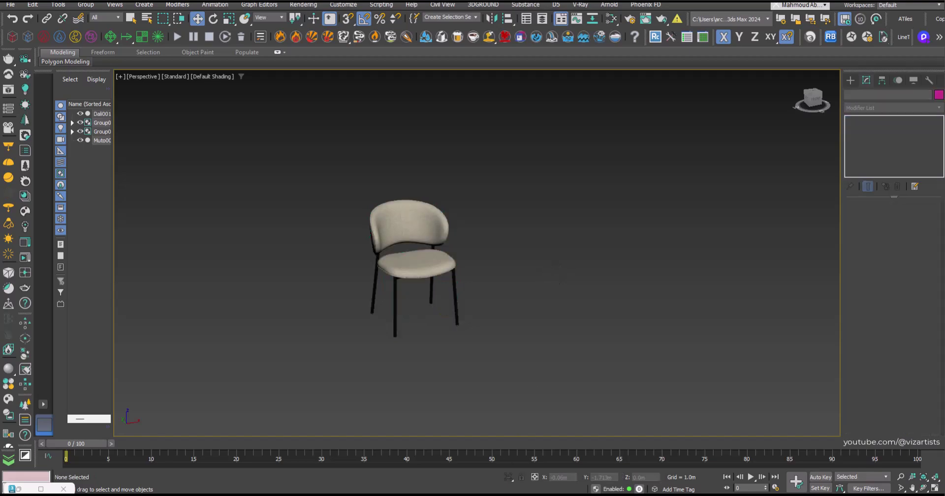
mouse_move(465, 494)
click(463, 458)
drag(143, 75, 563, 255)
drag(683, 166, 639, 122)
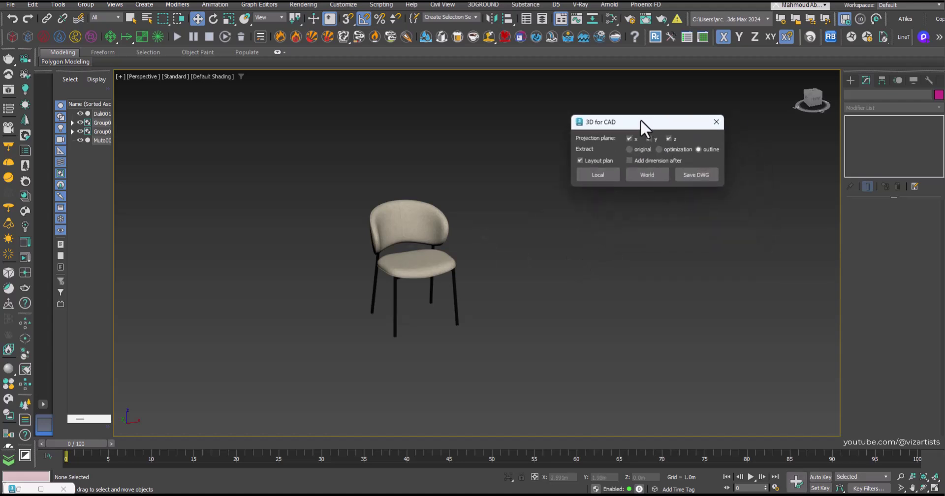
- Extract the chair's Local projections on x, y and z with the original option and move the drawings behind the chair
middle_drag(611, 207, 440, 264)
click(408, 273)
scroll(443, 278, up, 2)
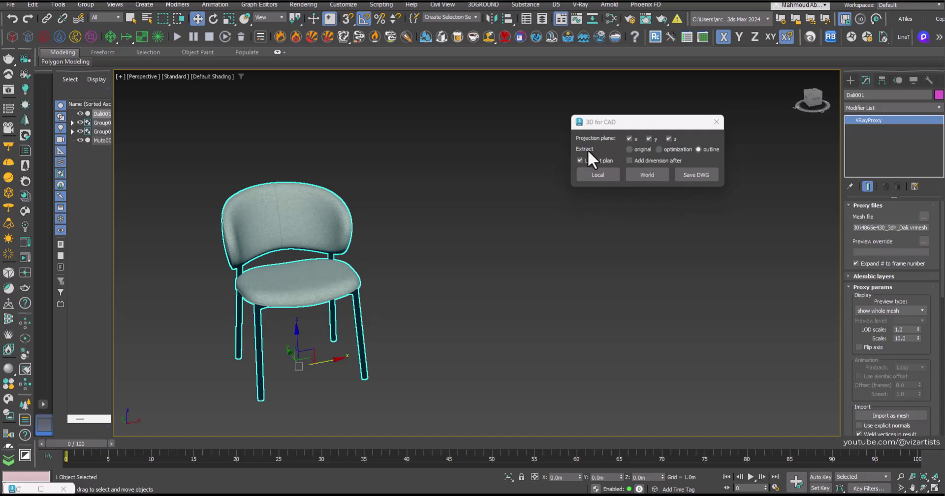
click(635, 149)
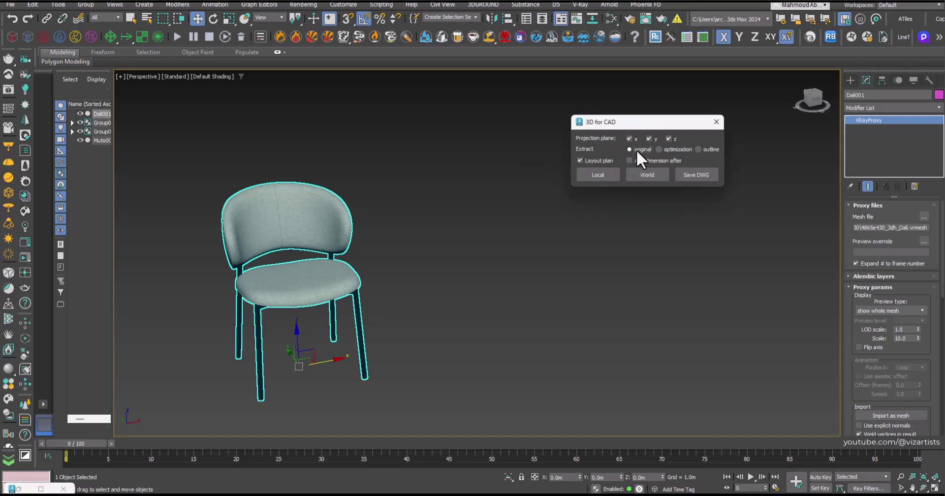
click(607, 174)
drag(511, 273, 422, 320)
alt+middle_drag(420, 294, 409, 308)
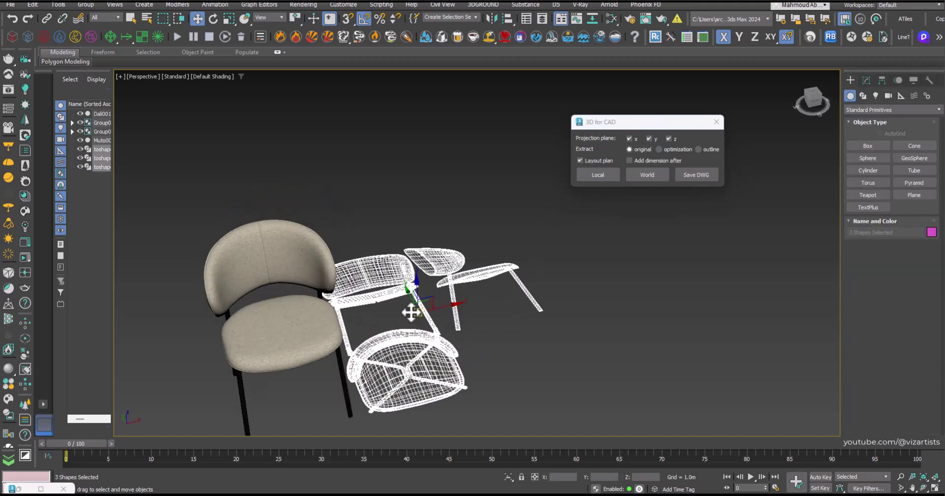
drag(411, 295, 326, 120)
- Extract the chair's Local projections with the optimization option and arrange both sets of drawings behind the chair
click(295, 356)
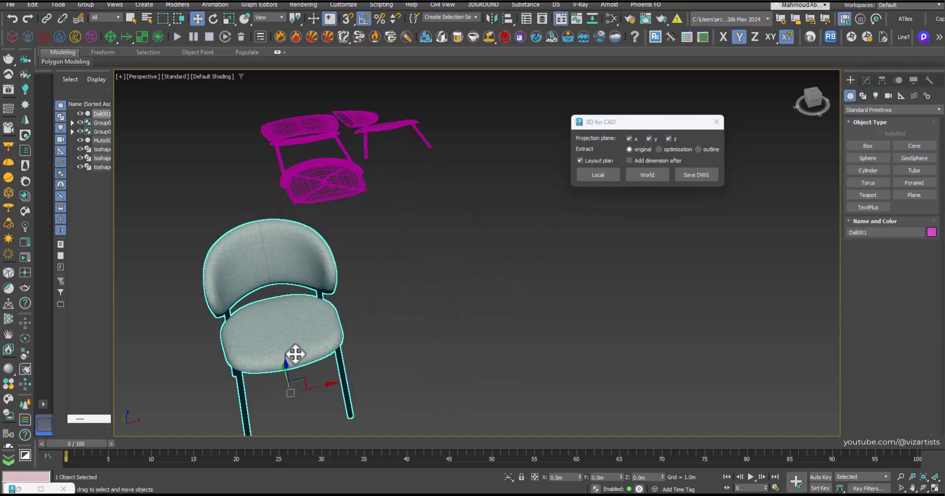
click(660, 149)
click(604, 173)
click(545, 257)
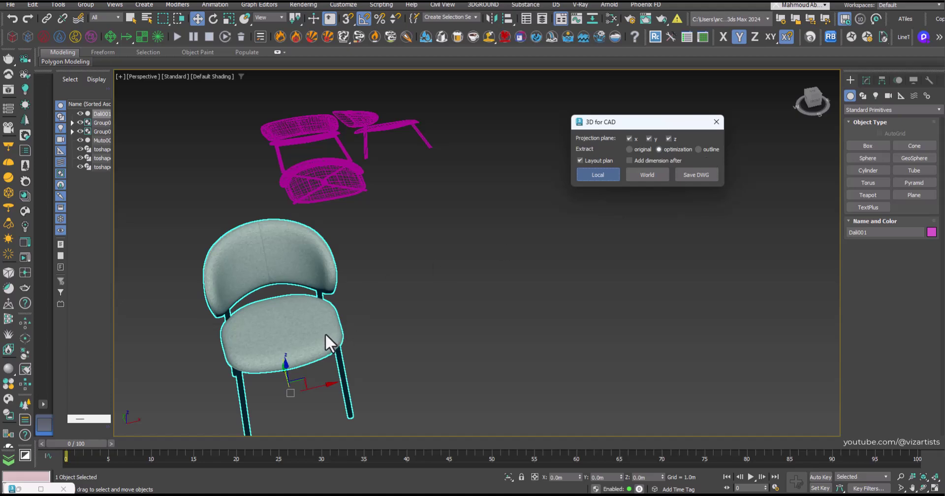
scroll(325, 333, down, 3)
click(468, 284)
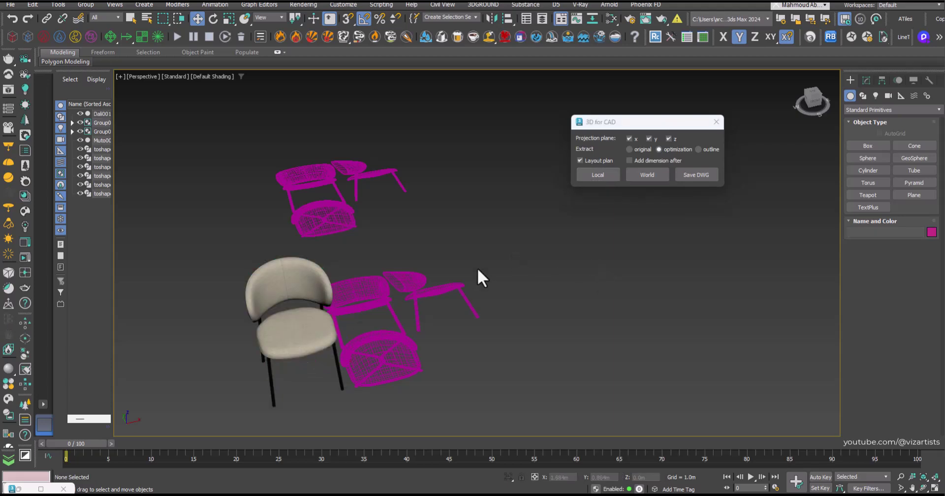
drag(468, 283, 369, 340)
ctrl+drag(432, 148, 327, 143)
- Extract the chair's Local projections with the outline option
click(305, 312)
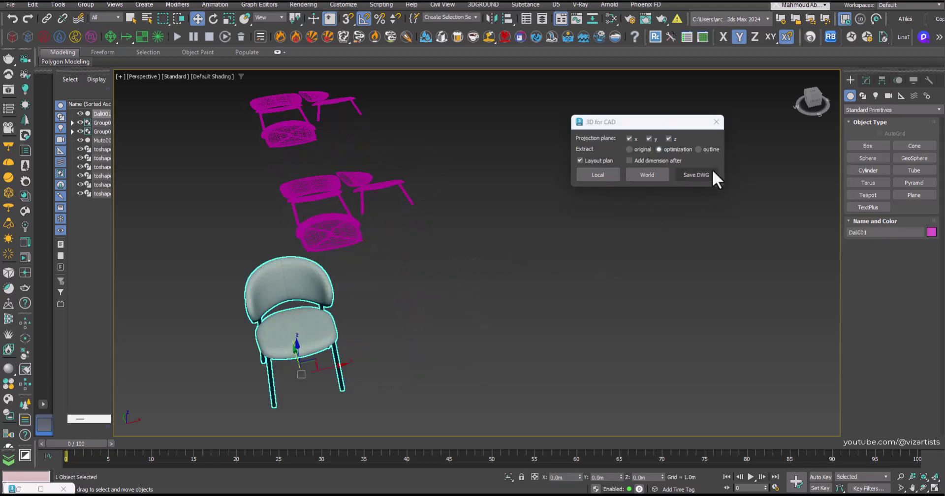
click(708, 151)
click(606, 178)
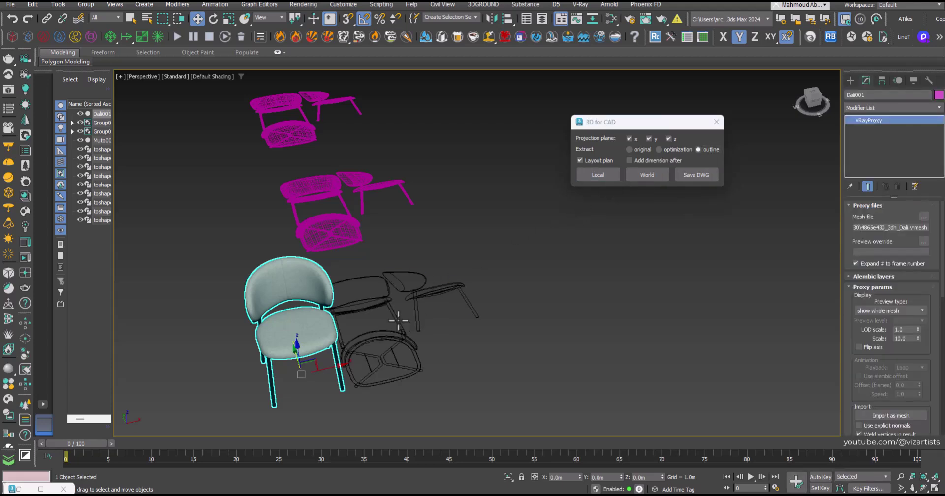
alt+middle_drag(463, 269, 433, 282)
middle_drag(451, 219, 415, 234)
scroll(454, 240, down, 2)
- Delete all extracted chair drawings, keeping only the chair model
click(454, 240)
drag(466, 251, 364, 133)
middle_drag(521, 260, 498, 227)
ctrl+drag(497, 228, 419, 358)
key(Delete)
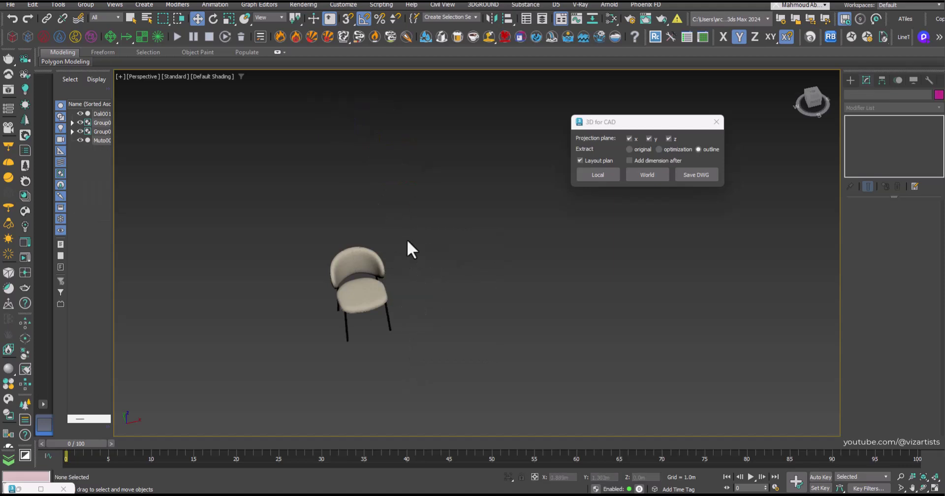
- Extract the chair's Local outline projections with Add dimension after enabled
click(369, 291)
scroll(393, 282, up, 3)
alt+middle_drag(393, 282, 358, 281)
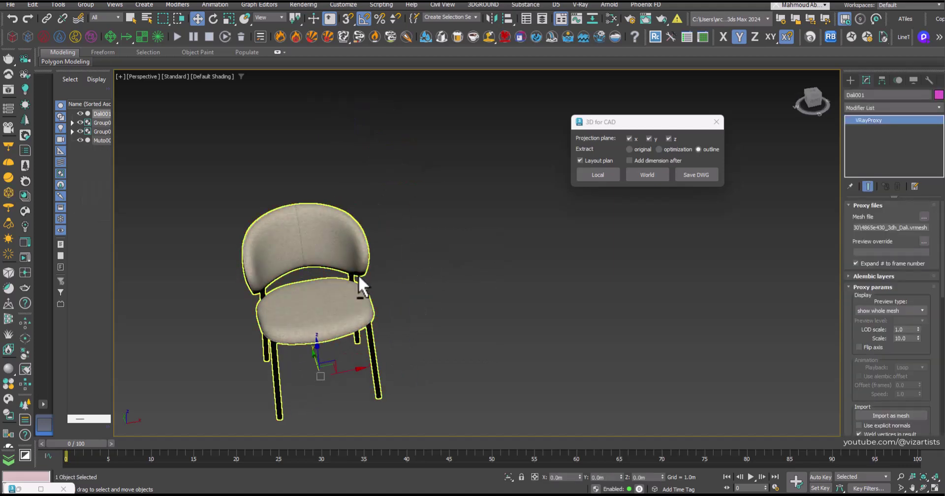
click(650, 161)
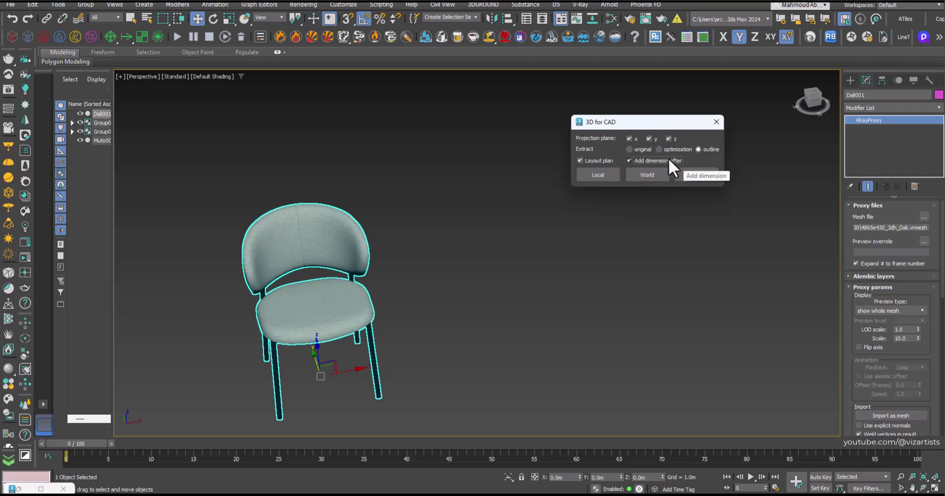
click(600, 175)
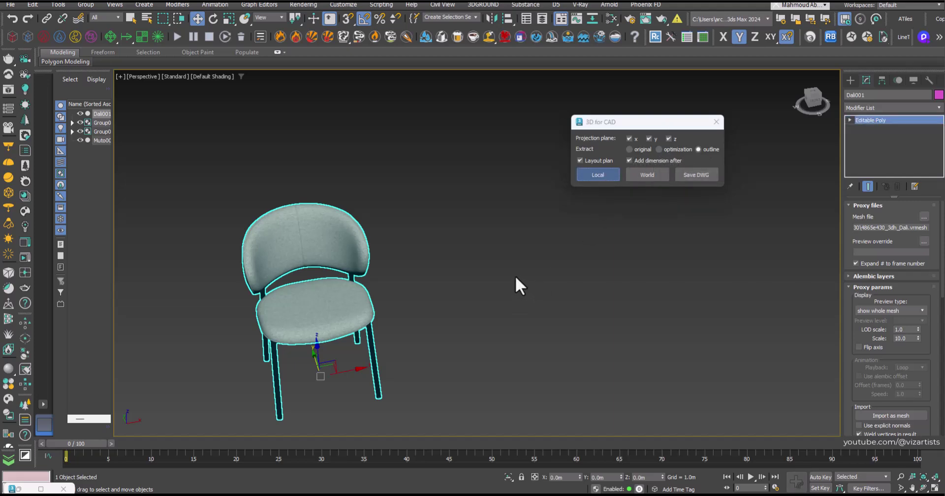
click(569, 348)
middle_drag(457, 344, 454, 407)
scroll(453, 254, up, 3)
scroll(433, 273, down, 2)
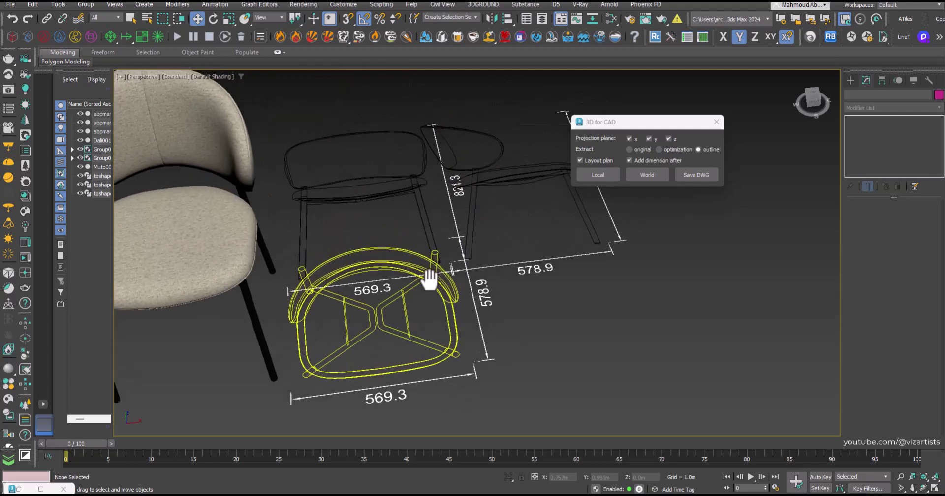
scroll(488, 183, down, 2)
middle_drag(488, 181, 436, 235)
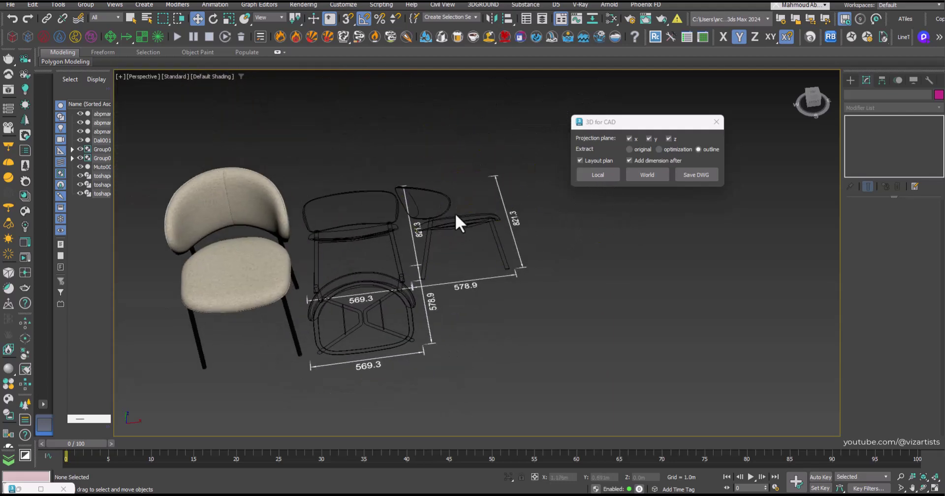
- Extract the Muto sofa's Local outline projections with Add dimension after turned off
scroll(368, 232, down, 6)
middle_drag(539, 233, 476, 273)
click(545, 242)
scroll(564, 270, down, 5)
middle_drag(565, 270, 466, 288)
scroll(467, 285, up, 8)
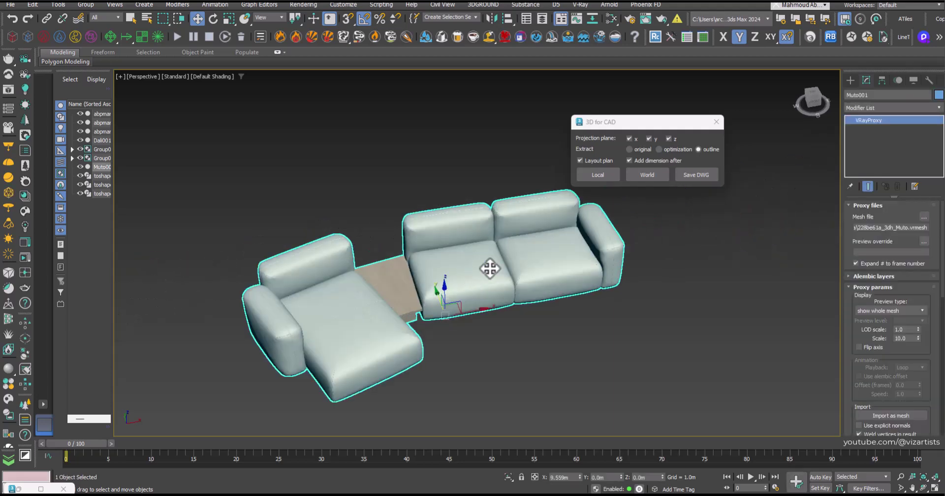
click(671, 160)
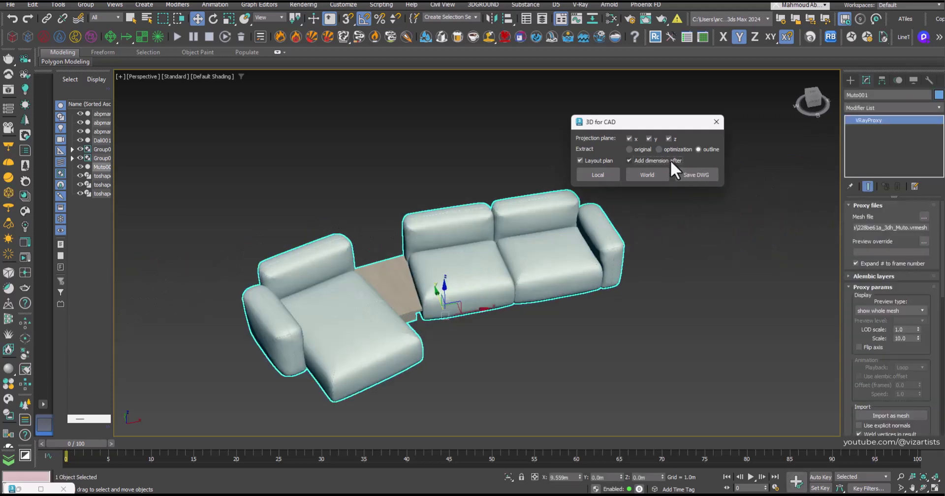
scroll(565, 236, up, 2)
click(614, 179)
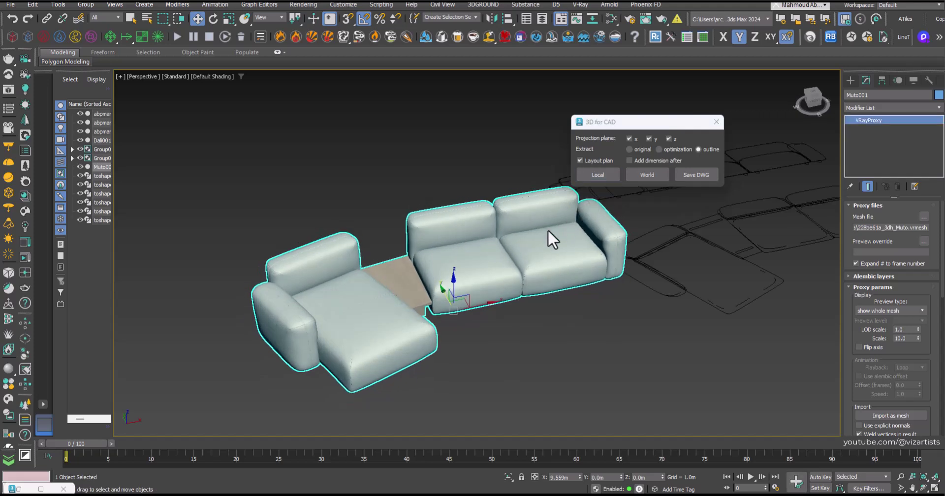
- Examine the sofa's extracted outline drawings up close for line detail in each projection
middle_drag(729, 241, 386, 298)
mouse_move(547, 337)
middle_down()
mouse_move(459, 339)
mouse_move(454, 354)
middle_up()
mouse_move(563, 356)
mouse_down()
mouse_move(466, 247)
mouse_move(459, 215)
mouse_up()
alt+middle_drag(459, 214, 478, 278)
click(465, 238)
scroll(612, 232, up, 3)
scroll(487, 218, up, 5)
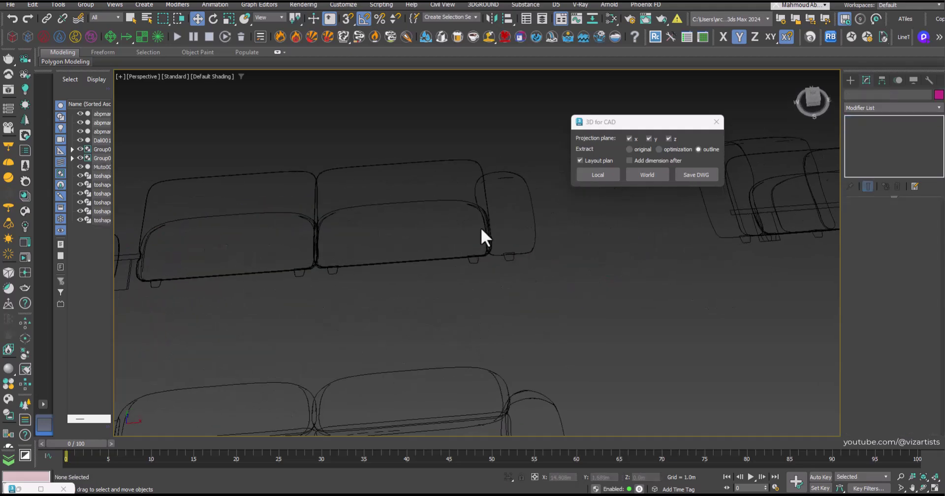
scroll(506, 179, down, 6)
mouse_move(434, 247)
middle_down()
mouse_move(447, 220)
mouse_move(485, 320)
middle_up()
scroll(330, 287, up, 3)
scroll(414, 253, down, 5)
scroll(478, 307, down, 4)
- Move the arched wall group along X, farther away from the kiosk group
middle_drag(739, 256, 396, 317)
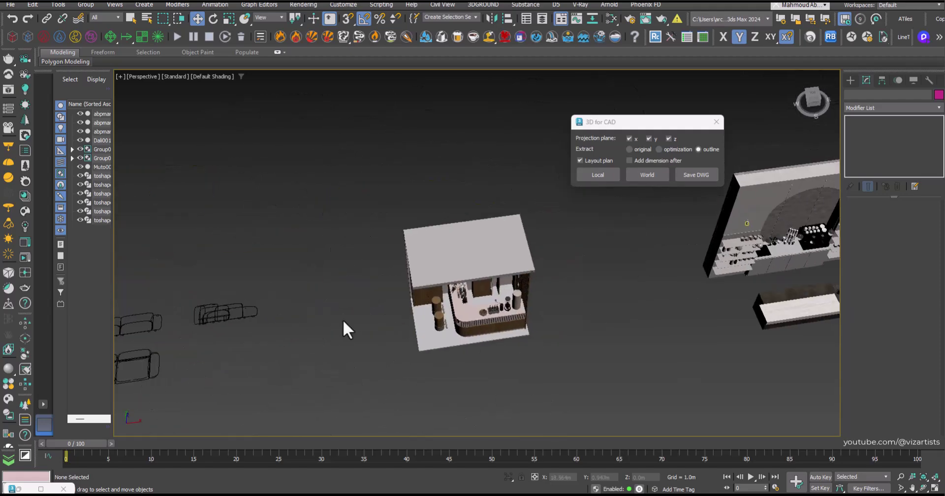
click(464, 320)
scroll(464, 320, up, 4)
alt+middle_drag(464, 320, 494, 319)
scroll(524, 316, down, 4)
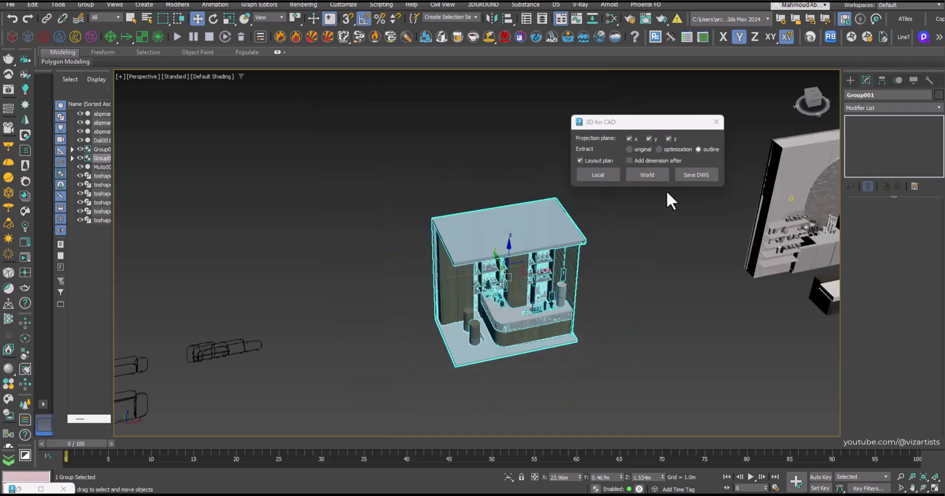
middle_drag(774, 247, 501, 240)
scroll(501, 240, down, 3)
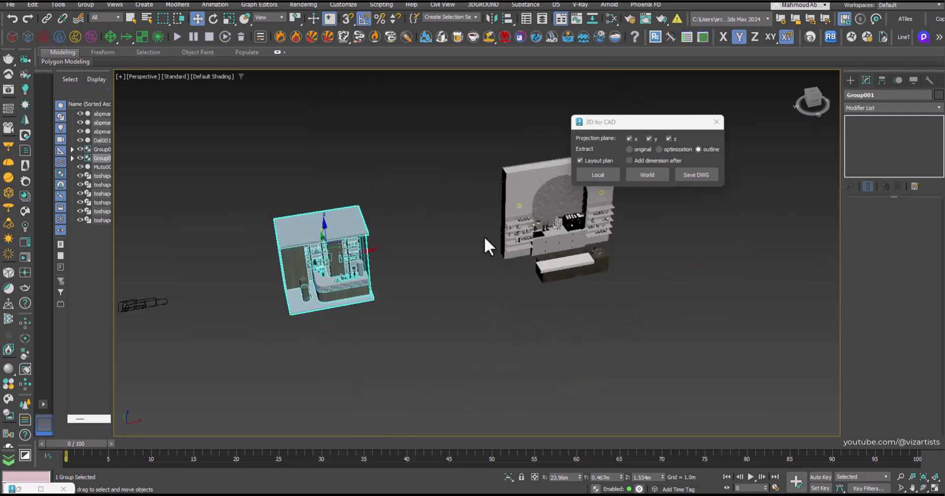
click(527, 244)
drag(589, 216, 664, 202)
- Extract the kiosk group's Local outline projections on x, y and z without dimensions
click(327, 287)
scroll(327, 286, up, 4)
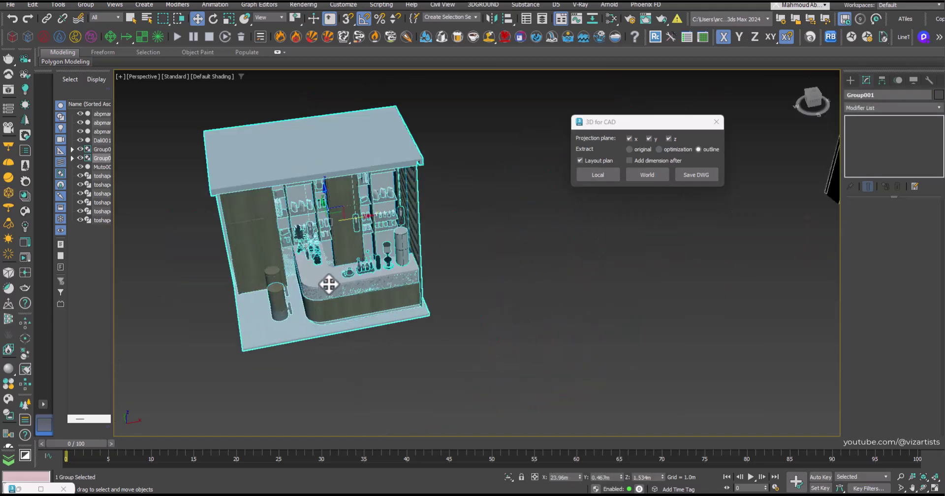
middle_drag(327, 287, 484, 322)
click(589, 173)
click(589, 174)
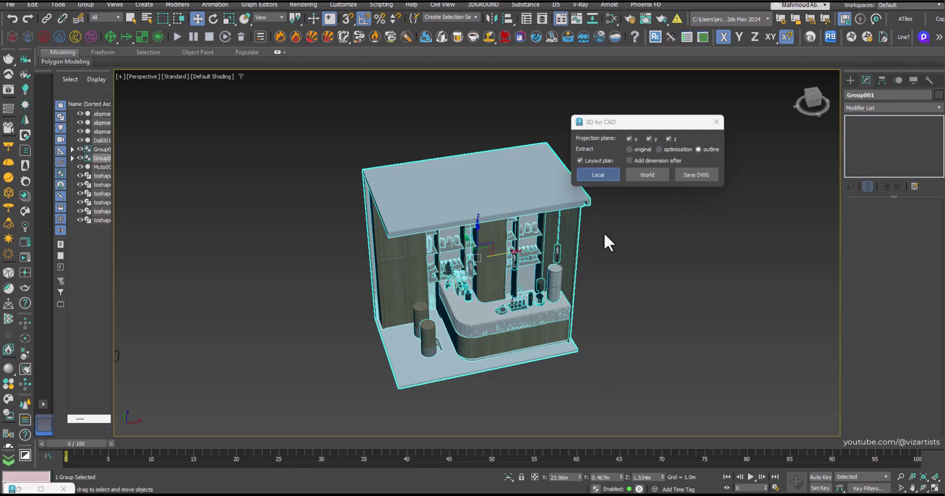
scroll(498, 256, down, 3)
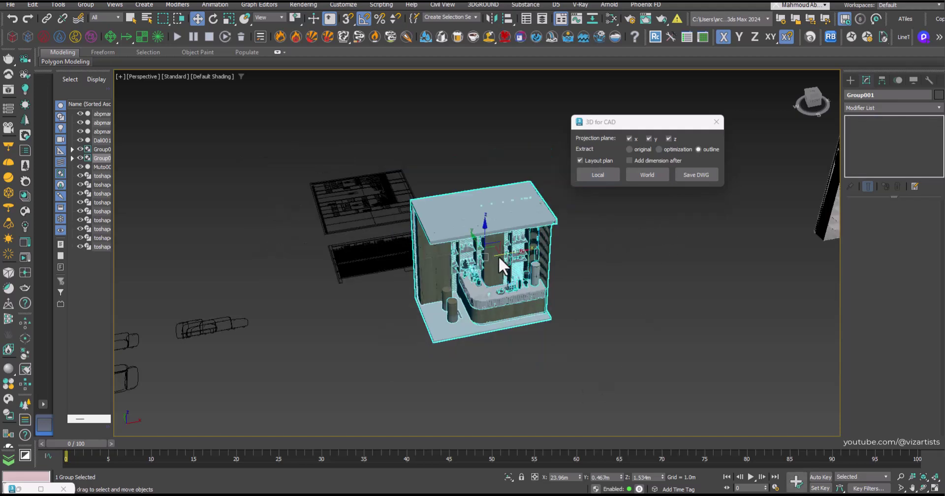
click(583, 282)
- Move the kiosk's top-view drawing along X until it is clear of the overlapping elevation
middle_drag(449, 250, 467, 294)
click(428, 276)
scroll(439, 260, up, 4)
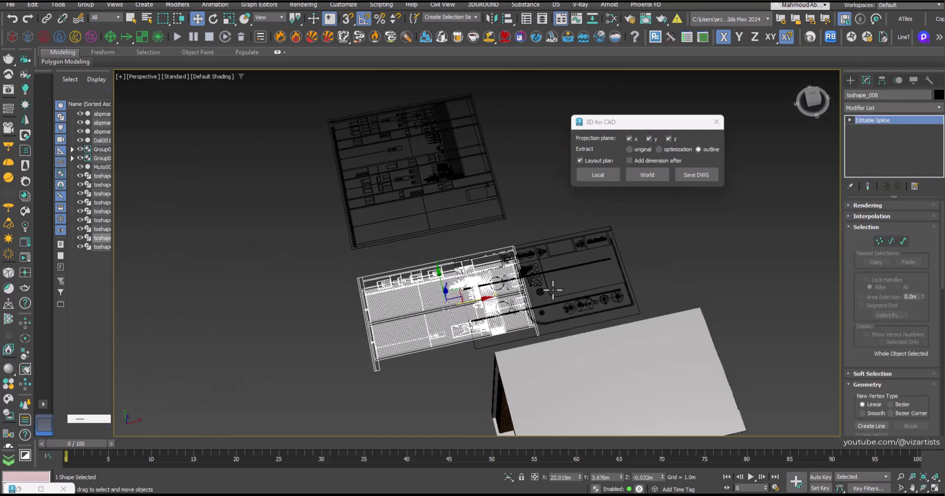
click(553, 289)
drag(566, 283, 710, 261)
click(589, 285)
alt+middle_drag(589, 285, 495, 289)
scroll(363, 147, up, 2)
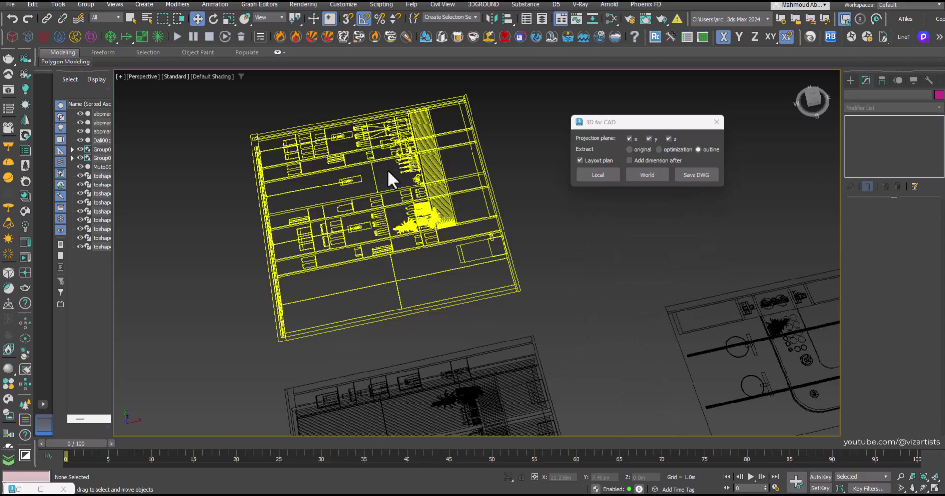
- Examine the kiosk's extracted outline elevations and top view up close from several angles
click(470, 220)
alt+middle_drag(544, 228, 396, 229)
scroll(395, 229, up, 3)
click(478, 231)
scroll(330, 227, down, 4)
middle_drag(469, 190, 571, 159)
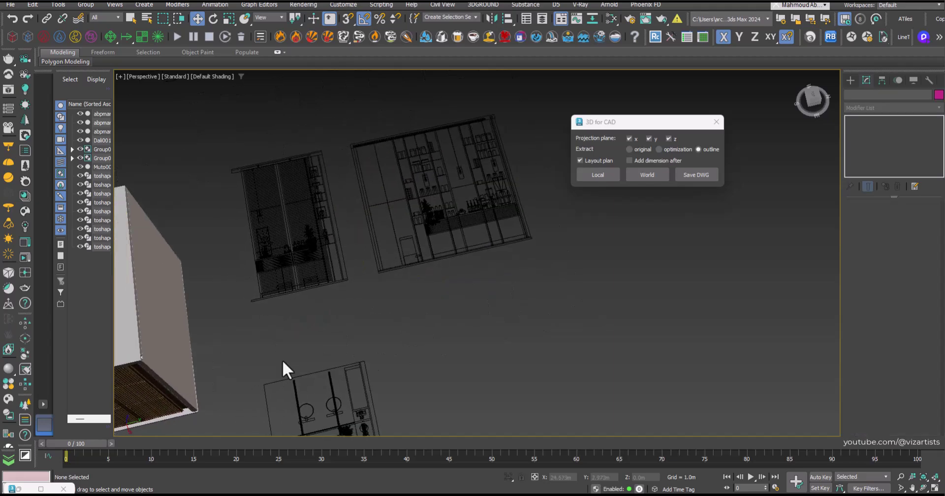
middle_drag(291, 365, 396, 226)
alt+middle_drag(516, 280, 468, 269)
middle_drag(424, 197, 441, 264)
middle_drag(295, 369, 492, 246)
- Add a Slice modifier to the kiosk group, cutting along Z with Remove Positive
scroll(507, 245, down, 5)
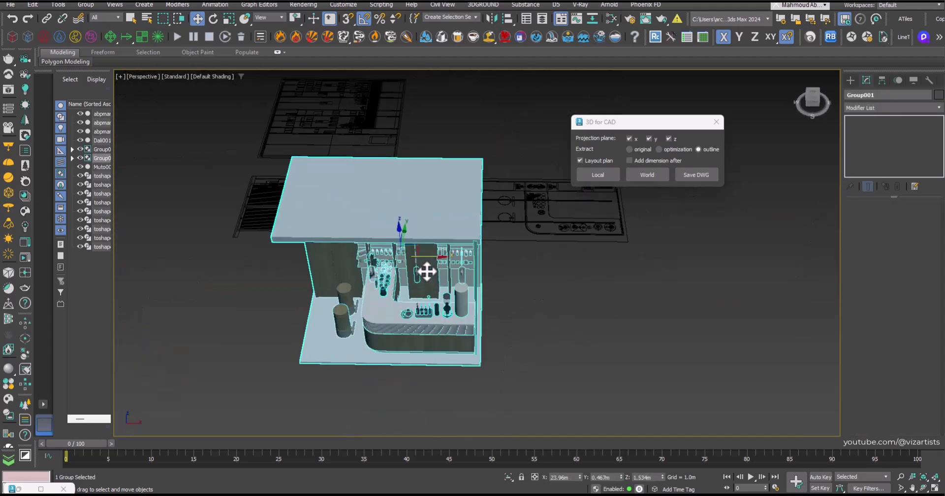
key(z)
click(879, 109)
text(s)
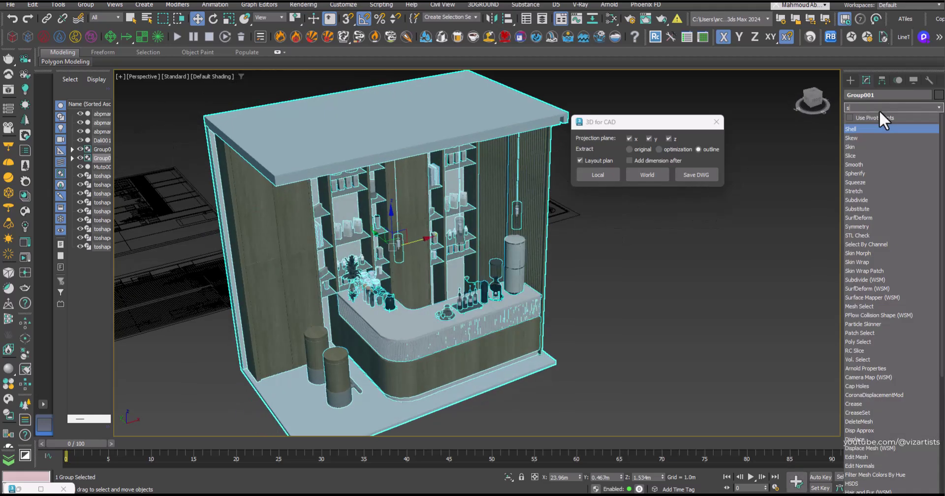
text(l)
click(866, 131)
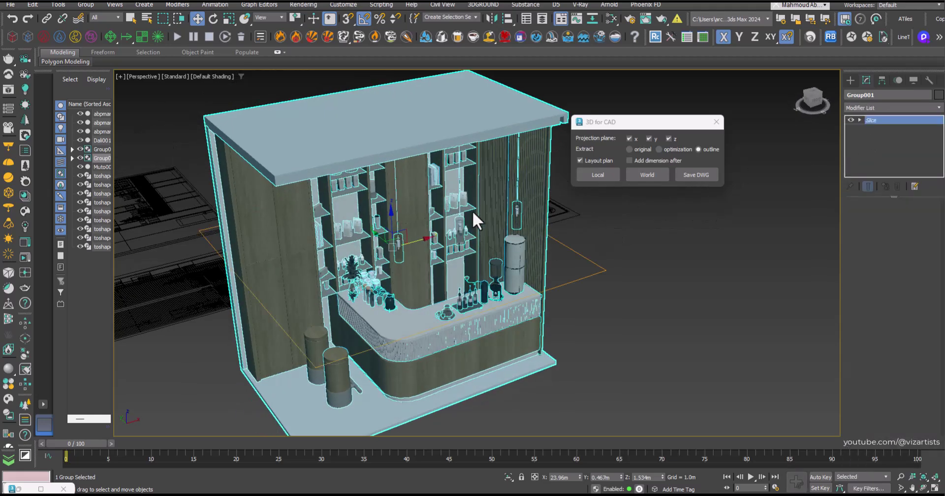
key(space)
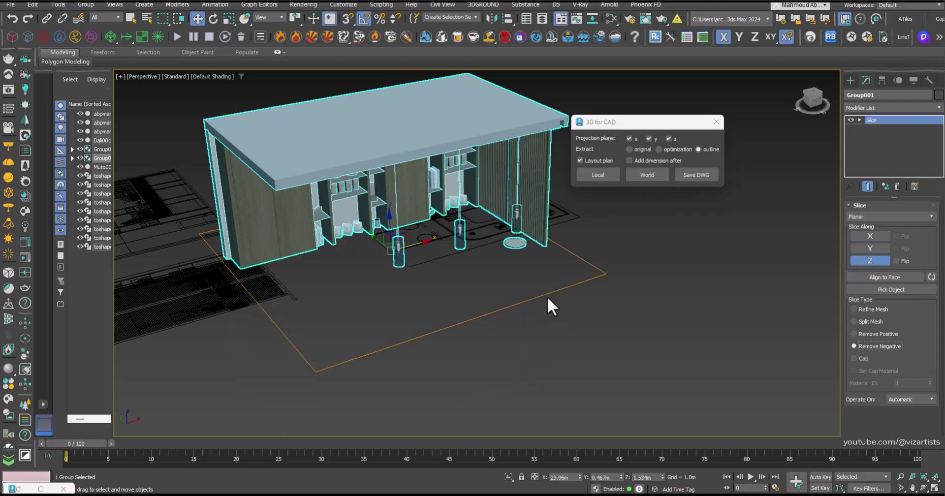
click(879, 334)
- Select the kiosk's three outline drawings and move them along Y to the open floor in front of the kiosk
click(700, 345)
click(502, 301)
scroll(571, 274, down, 3)
drag(282, 210, 281, 220)
scroll(438, 235, down, 5)
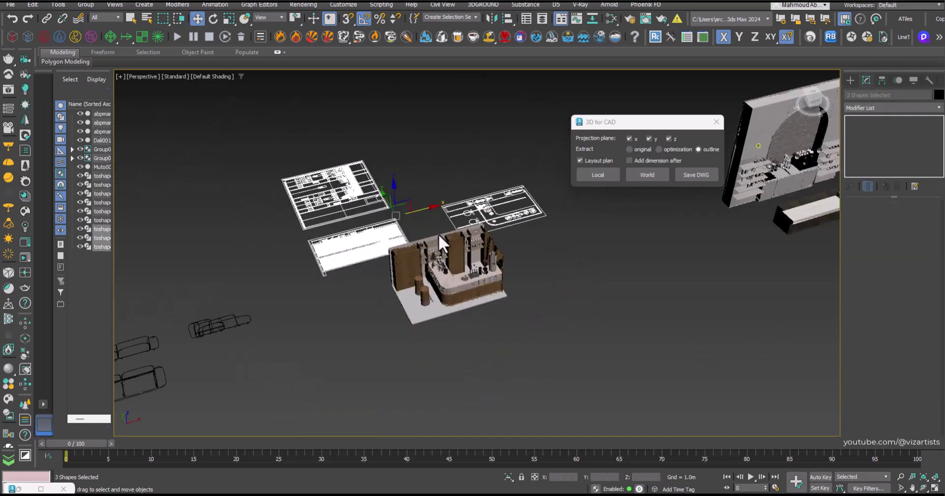
middle_drag(432, 234, 476, 228)
drag(455, 204, 589, 332)
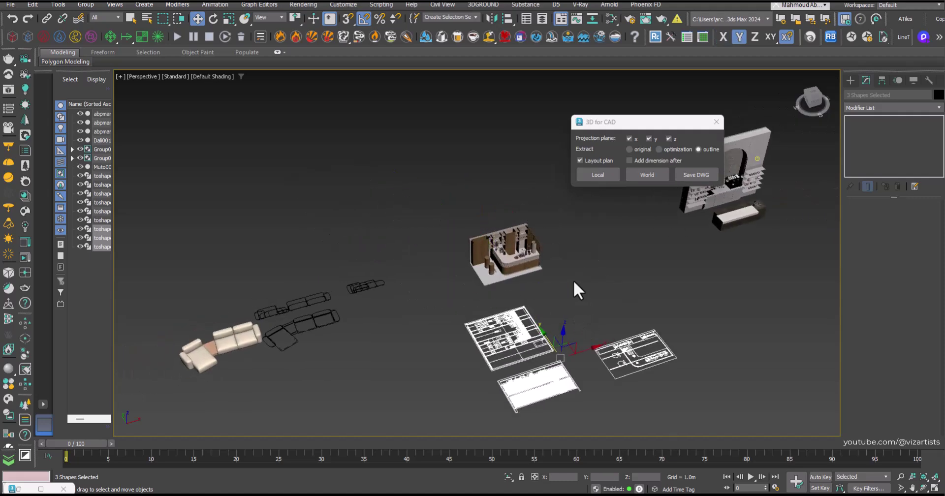
- Extract the sliced kiosk group's Local outline projections on x and z only, leaving out y
click(517, 258)
scroll(490, 255, up, 8)
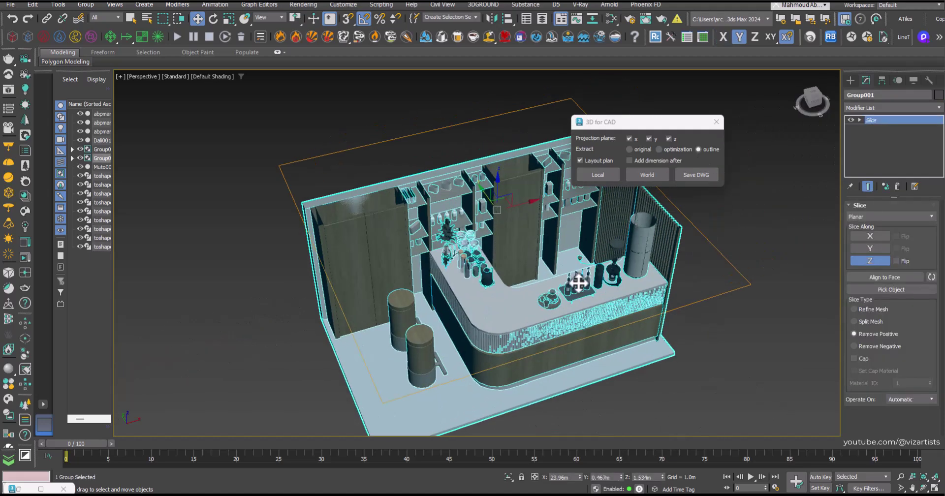
middle_drag(576, 282, 549, 274)
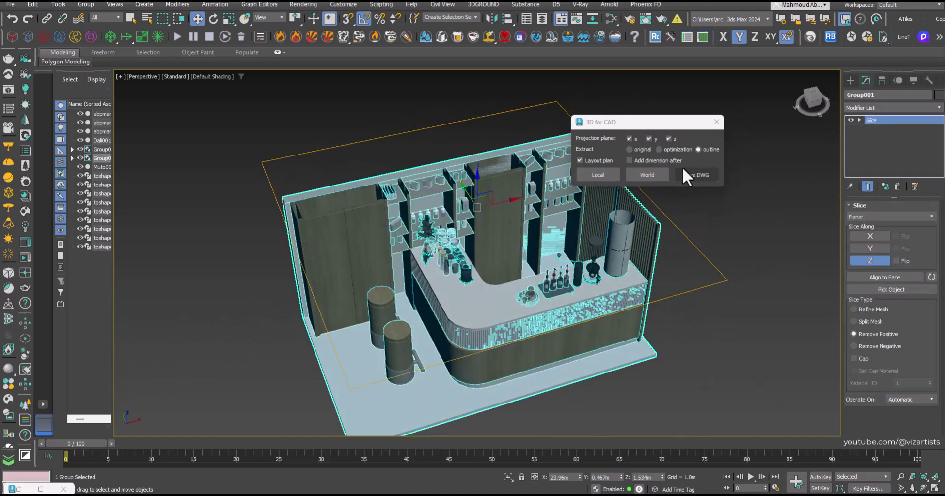
click(656, 139)
click(608, 176)
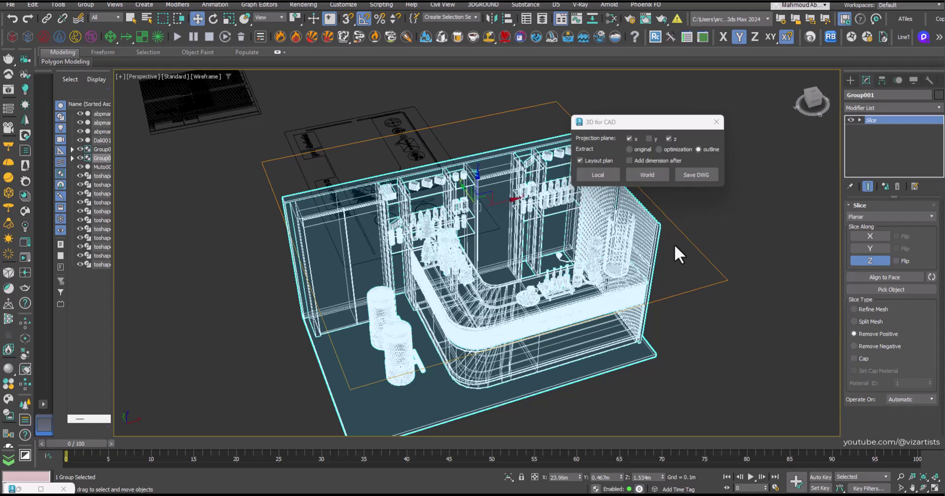
- Examine the sliced kiosk's new top-view drawing up close for its counter, shelf and stool outlines
scroll(284, 220, down, 5)
middle_drag(405, 228, 567, 325)
click(486, 211)
drag(473, 232, 439, 274)
scroll(389, 247, up, 5)
alt+middle_drag(502, 310, 453, 307)
middle_drag(453, 308, 329, 300)
scroll(569, 329, up, 3)
click(612, 331)
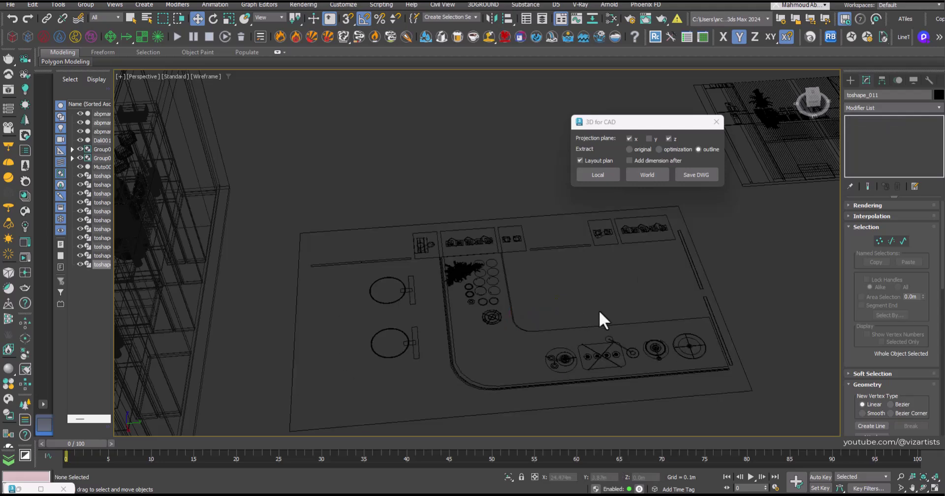
- Switch the perspective viewport from wireframe back to shaded display
scroll(528, 305, down, 3)
mouse_move(512, 303)
middle_down()
mouse_move(536, 277)
mouse_move(574, 272)
mouse_move(521, 217)
mouse_move(522, 189)
middle_up()
scroll(556, 288, down, 5)
key(F3)
mouse_move(452, 287)
alt+middle_down()
mouse_move(598, 274)
mouse_move(490, 281)
alt+middle_up()
scroll(599, 274, down, 2)
- Extract the arched wall group's Local outline projections on x, y and z without dimensions
click(490, 315)
scroll(491, 317, up, 3)
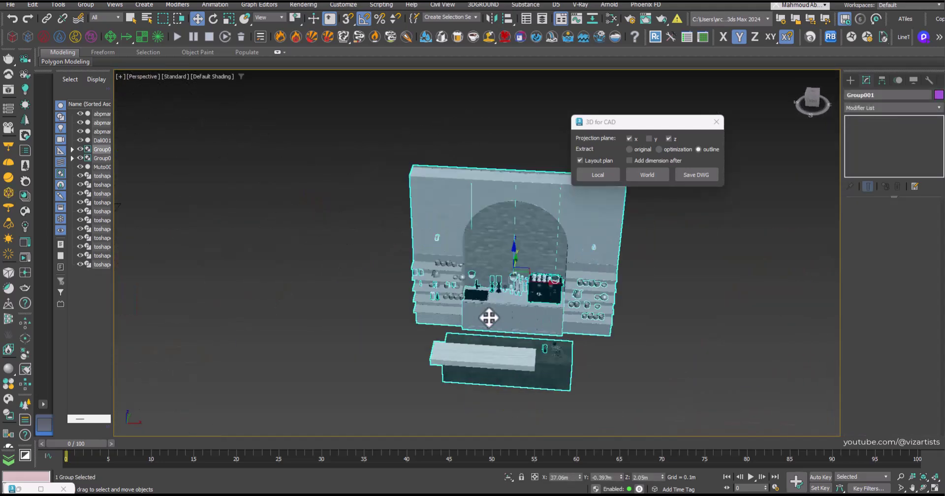
scroll(490, 317, down, 5)
middle_drag(490, 316, 593, 313)
scroll(637, 298, up, 3)
scroll(634, 292, up, 5)
scroll(593, 325, down, 2)
middle_drag(635, 236, 610, 281)
scroll(658, 227, down, 3)
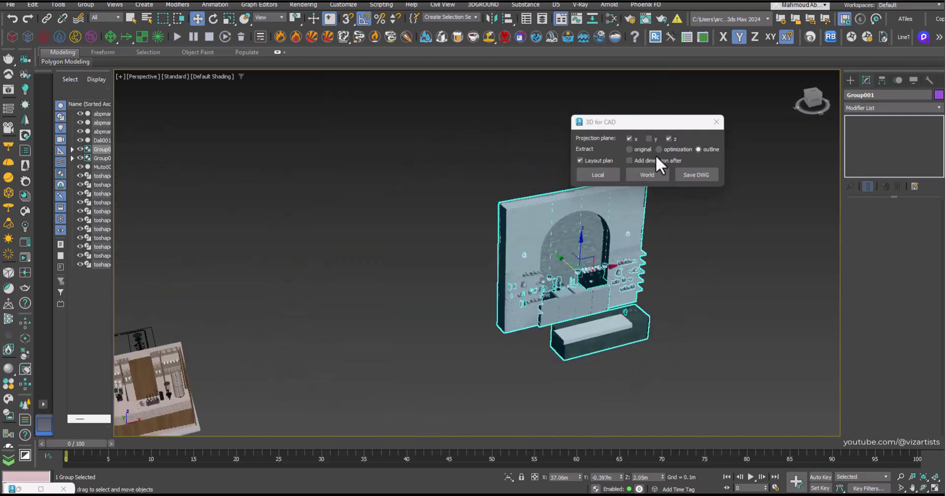
click(649, 139)
scroll(702, 229, down, 3)
middle_drag(708, 235, 688, 243)
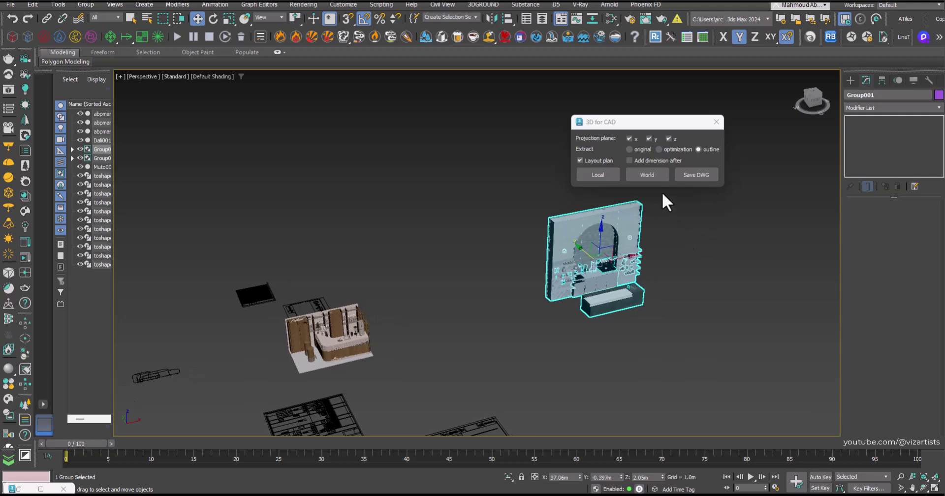
click(604, 176)
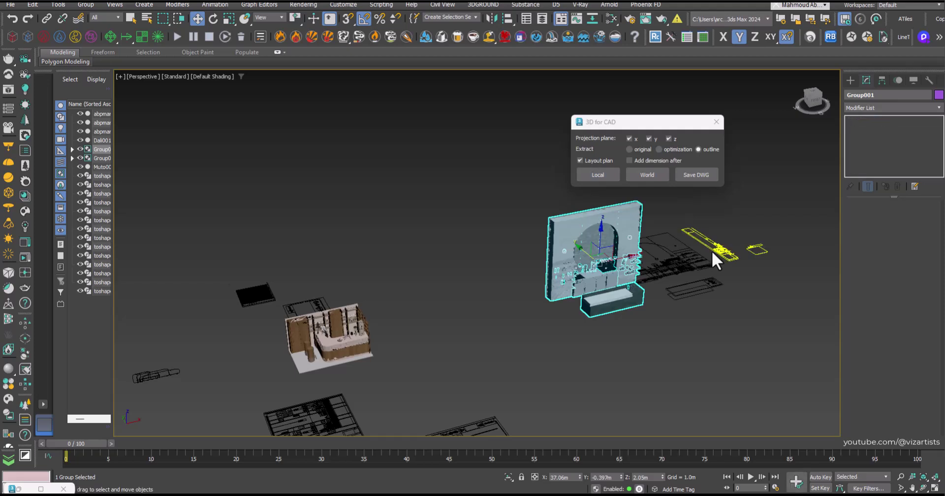
- Examine the arched wall's extracted front elevation up close
middle_drag(670, 370, 573, 395)
click(574, 395)
scroll(554, 270, up, 3)
click(588, 286)
alt+middle_drag(588, 285, 473, 321)
scroll(460, 323, up, 3)
scroll(445, 329, up, 2)
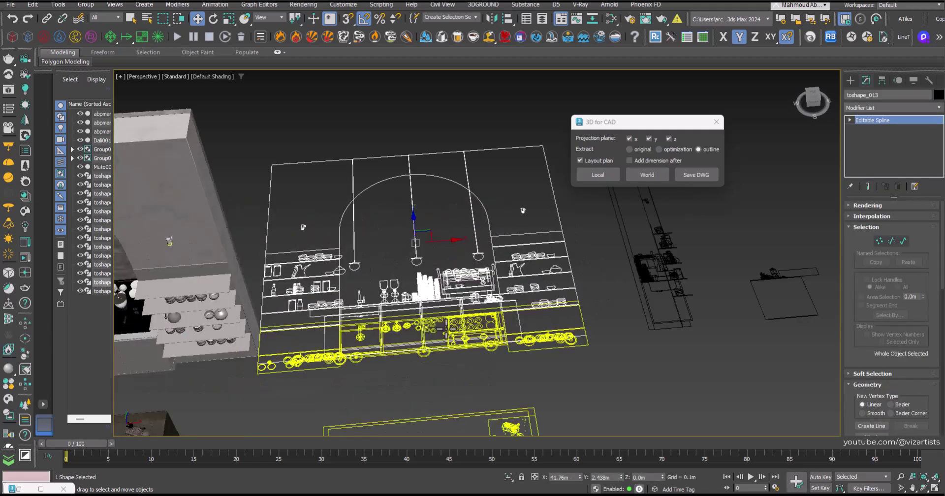
- Move the arched wall's top-view drawing along Y until it is clear of the front elevation
click(468, 344)
scroll(468, 344, down, 4)
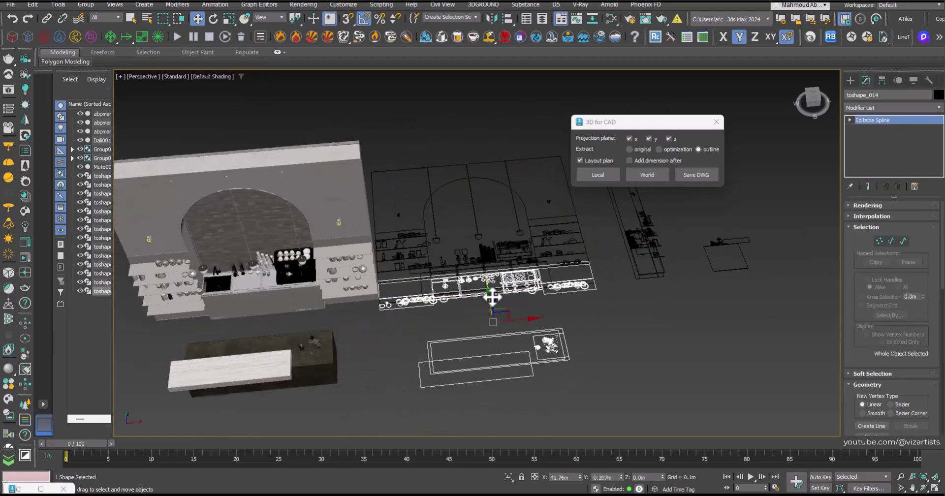
drag(490, 301, 503, 363)
click(632, 309)
- Select the arched wall's three outline drawings together with the three drawings in front of the kiosk
middle_drag(636, 305, 478, 354)
scroll(459, 297, up, 4)
scroll(573, 294, down, 4)
drag(627, 262, 395, 394)
scroll(533, 261, down, 8)
middle_drag(404, 337, 536, 330)
drag(554, 328, 390, 405)
scroll(443, 265, up, 4)
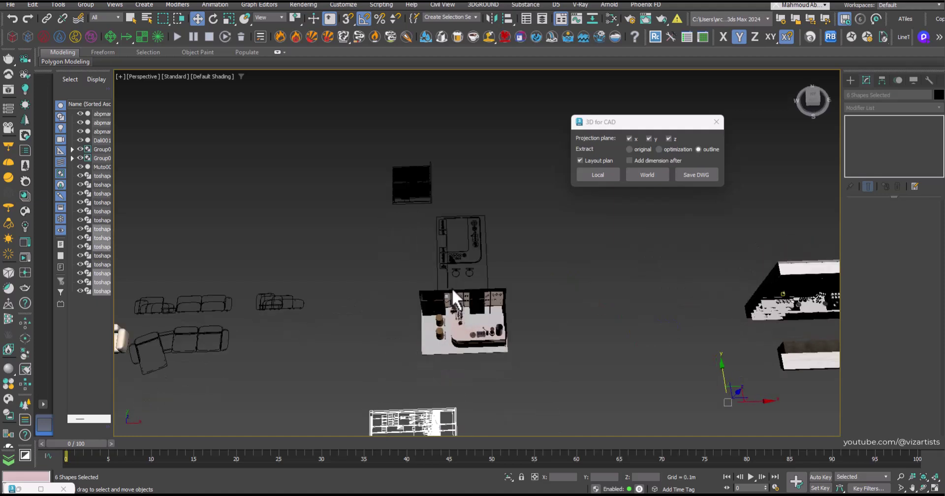
- Add the sliced kiosk, sofa and dimensioned chair drawings to the selection and export it all as 001.dwg
ctrl+drag(527, 157, 398, 236)
middle_drag(338, 290, 568, 228)
ctrl+drag(530, 211, 374, 330)
middle_drag(189, 269, 406, 231)
ctrl+drag(384, 215, 285, 281)
scroll(315, 268, down, 4)
scroll(315, 268, down, 3)
alt+middle_drag(389, 270, 412, 248)
scroll(536, 257, up, 4)
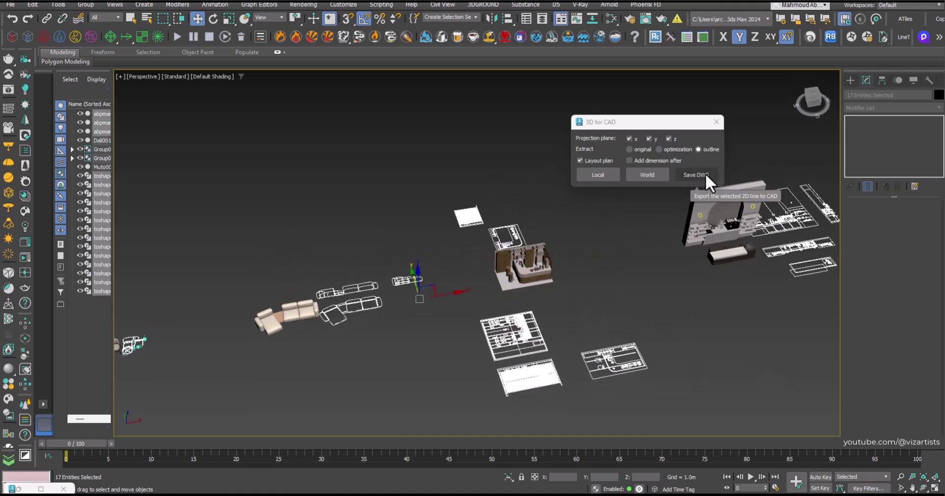
click(704, 170)
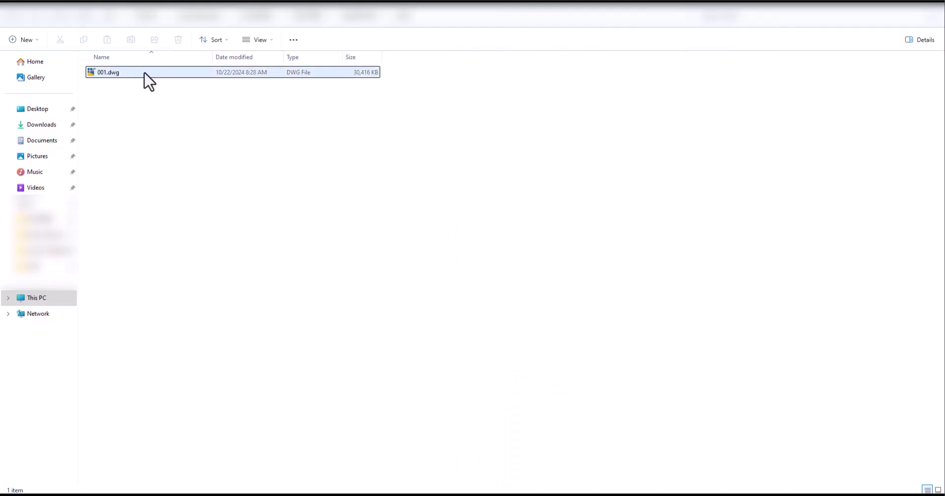
- Open 001.dwg in AutoCAD, dismiss the Autodesk Assistant notice and set the view to Top
double_click(144, 72)
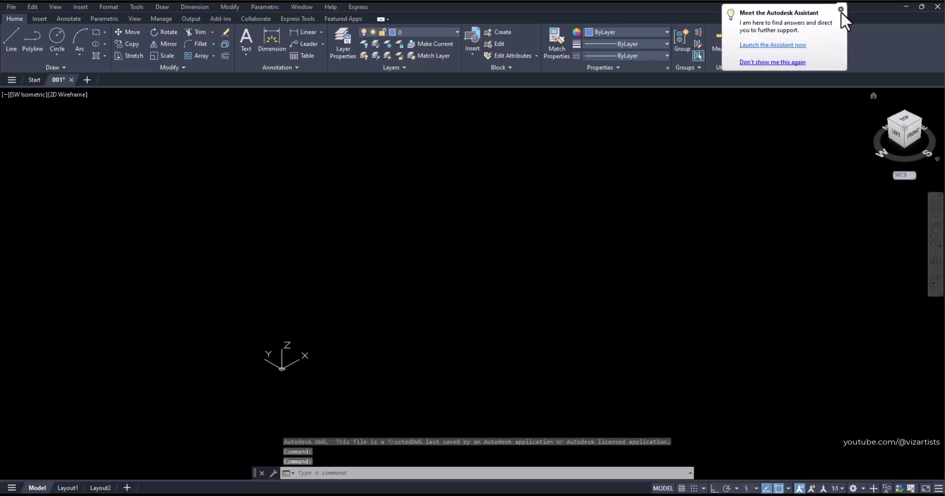
click(841, 8)
click(908, 121)
click(906, 129)
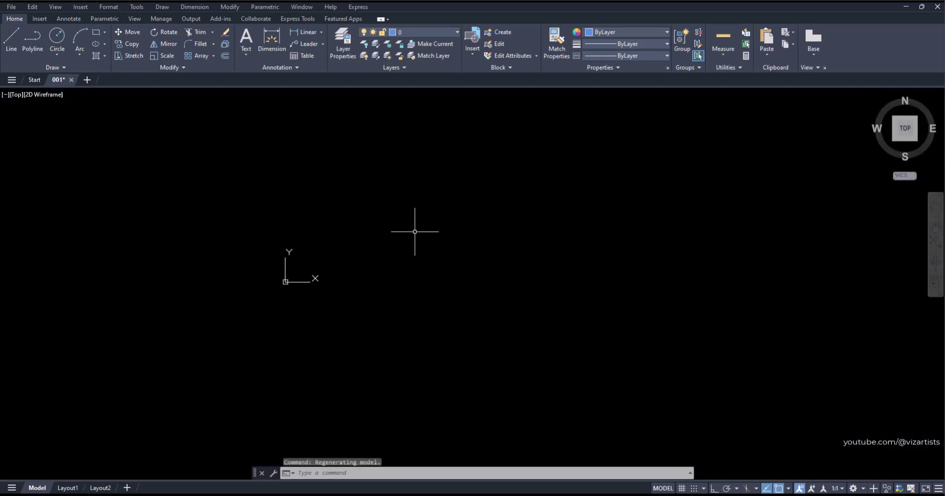
- Select all the exported drawings and set their object colour to ByBlock
click(641, 143)
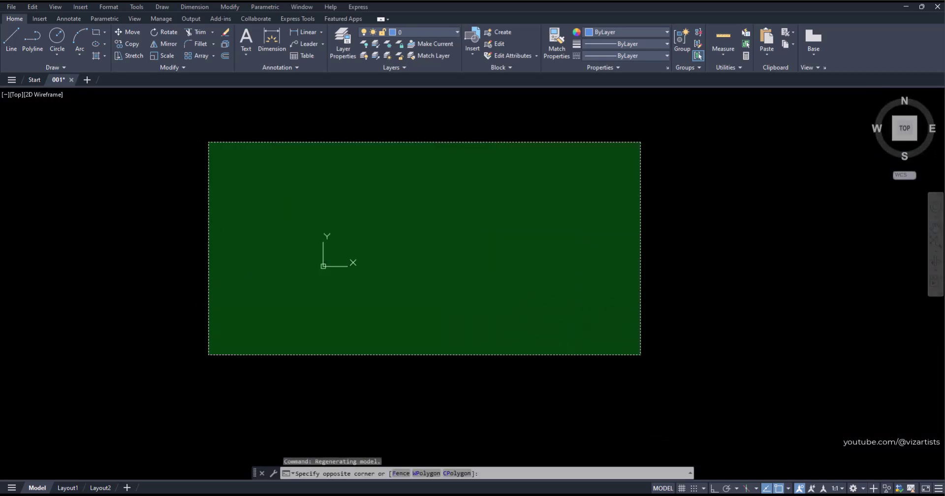
click(184, 379)
scroll(370, 289, up, 2)
click(719, 153)
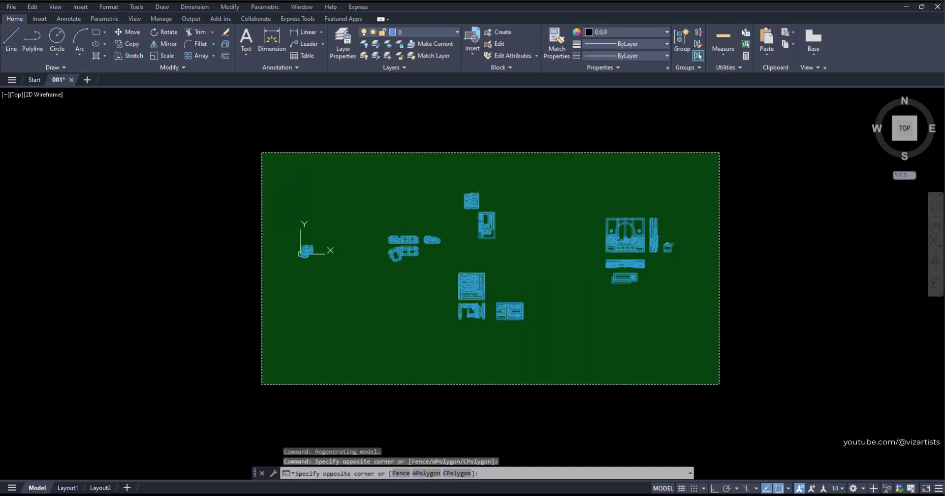
click(261, 384)
click(632, 31)
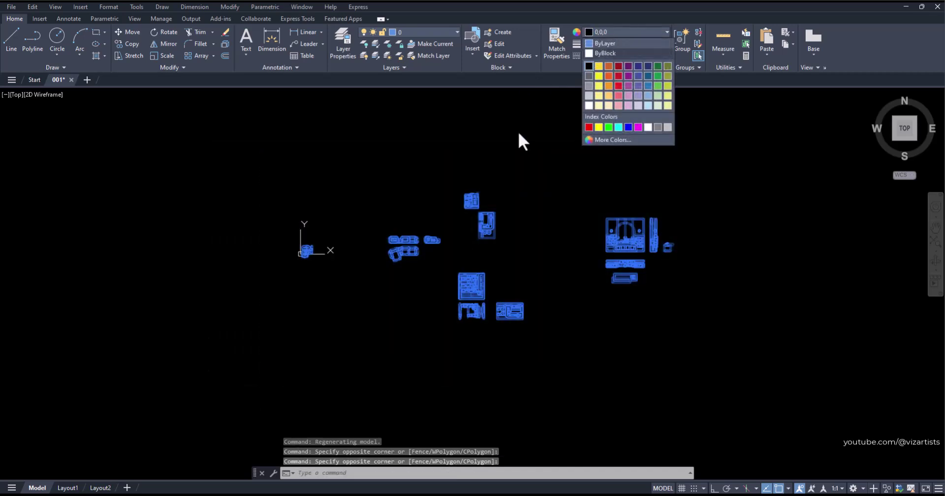
key(Down)
key(Return)
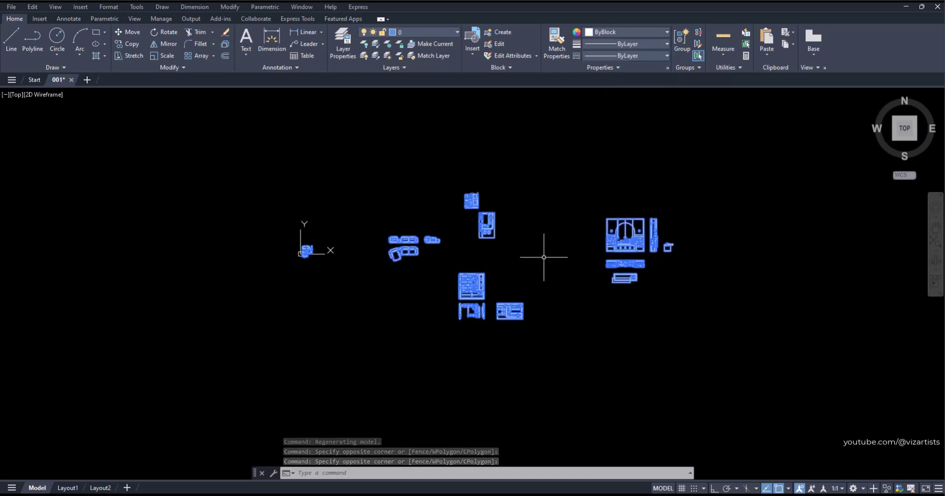
key(Escape)
- Examine the exported kiosk, arched wall, sofa and chair drawings up close for line quality and dimensions
scroll(521, 249, up, 5)
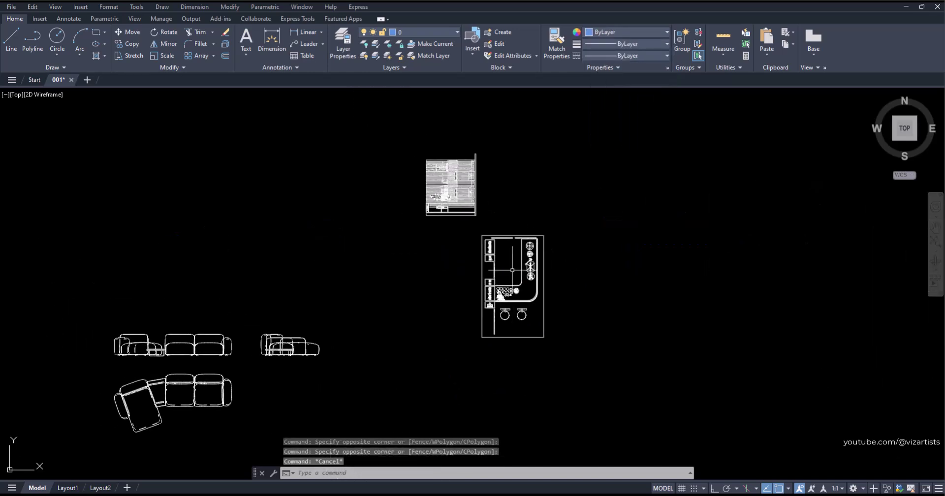
scroll(468, 201, up, 8)
scroll(418, 162, up, 2)
middle_drag(418, 163, 437, 319)
scroll(437, 317, down, 2)
mouse_move(445, 173)
middle_down()
mouse_move(436, 272)
mouse_move(184, 189)
middle_up()
scroll(383, 200, down, 10)
scroll(409, 256, up, 4)
scroll(406, 279, down, 2)
scroll(184, 188, down, 1)
middle_drag(802, 321, 641, 294)
scroll(641, 293, up, 1)
scroll(646, 214, up, 2)
scroll(566, 271, down, 1)
scroll(613, 194, up, 4)
scroll(640, 221, down, 3)
scroll(837, 246, up, 6)
scroll(582, 217, down, 4)
scroll(514, 315, up, 2)
middle_drag(472, 338, 506, 246)
scroll(507, 247, down, 3)
scroll(466, 246, down, 1)
middle_drag(303, 283, 645, 303)
scroll(604, 312, up, 4)
middle_drag(452, 189, 601, 327)
scroll(426, 253, up, 7)
scroll(426, 253, down, 2)
middle_drag(260, 308, 679, 300)
scroll(679, 299, down, 2)
scroll(168, 321, up, 2)
middle_drag(153, 308, 295, 293)
scroll(240, 301, up, 1)
scroll(255, 292, up, 1)
scroll(256, 292, down, 3)
middle_drag(585, 266, 314, 254)
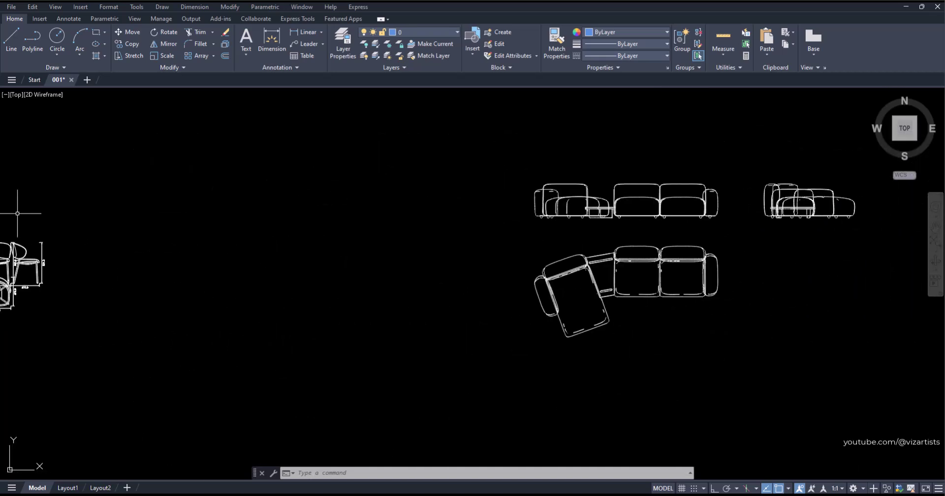